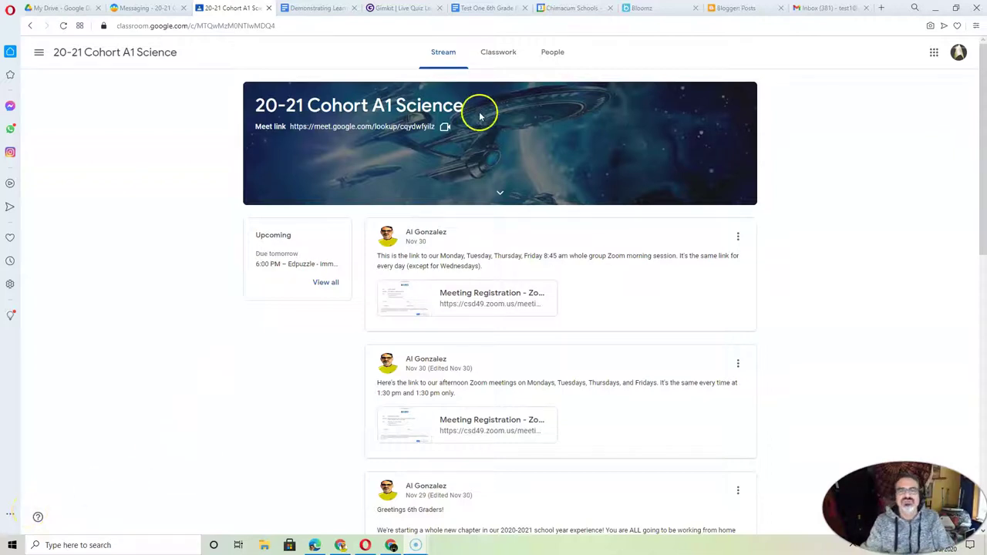
Step: Open the full "Share What You Learned" assignment from the Environmental Stewardship section of the science class's classwork
left_click(490, 62)
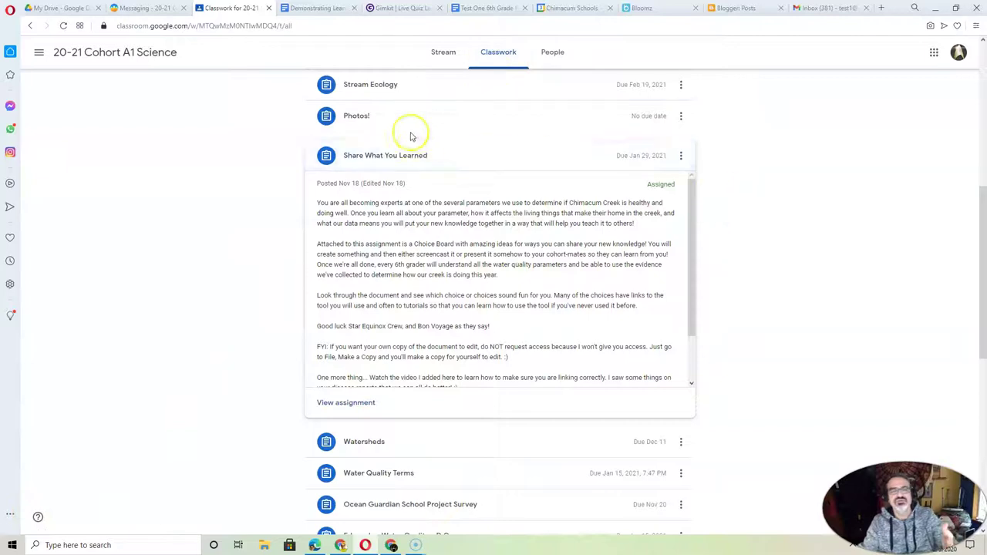
left_click(399, 155)
scroll(764, 162, "up", 3)
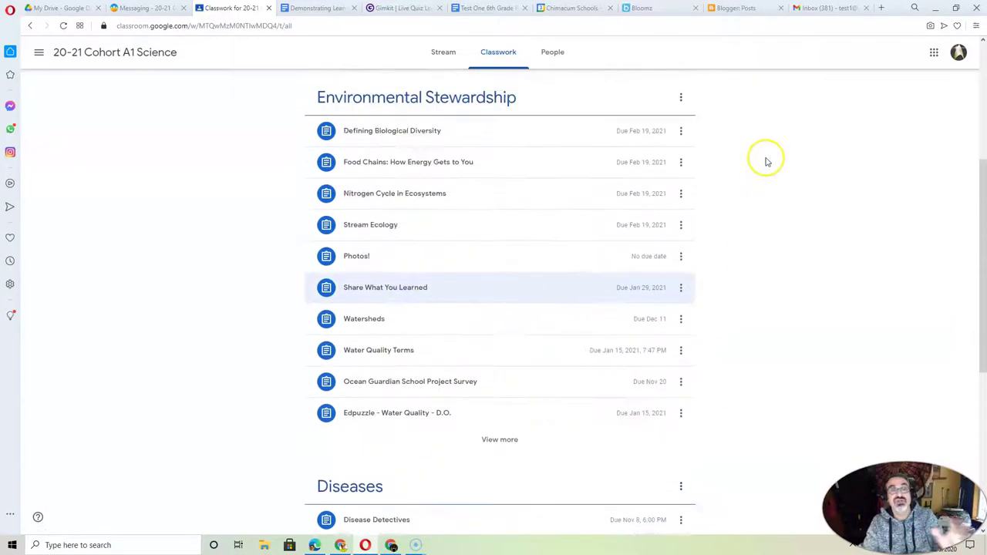
scroll(768, 162, "up", 1)
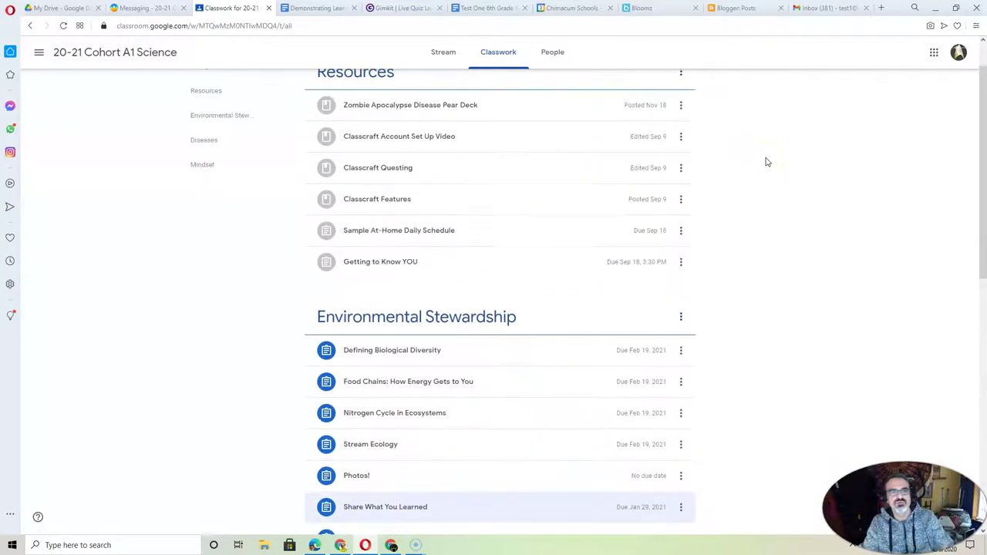
scroll(767, 161, "down", 3)
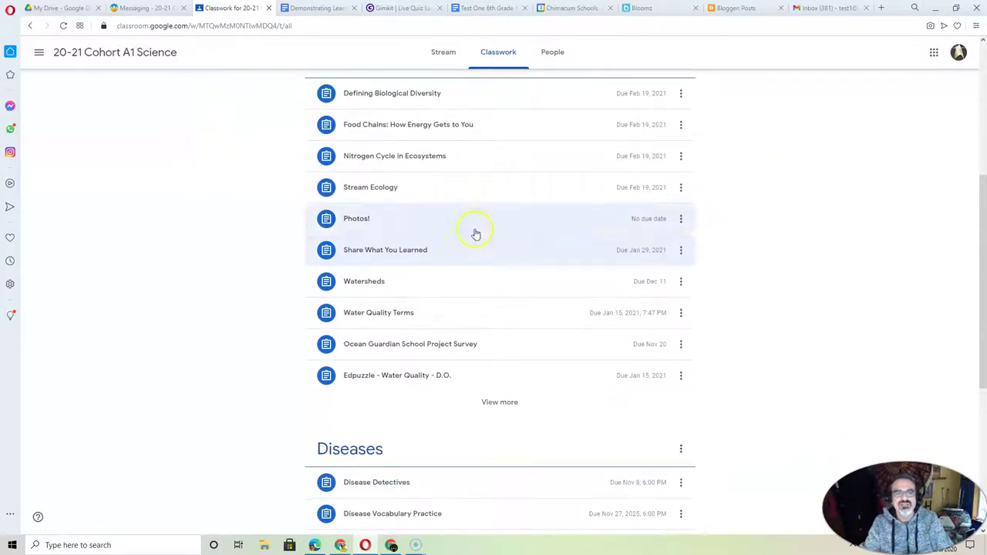
left_click(373, 248)
scroll(375, 409, "down", 2)
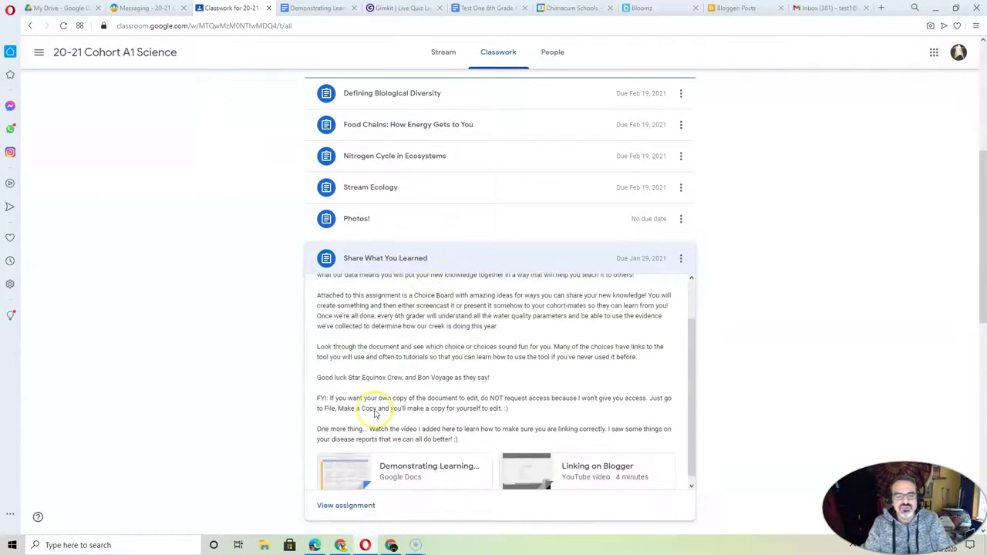
left_click(347, 505)
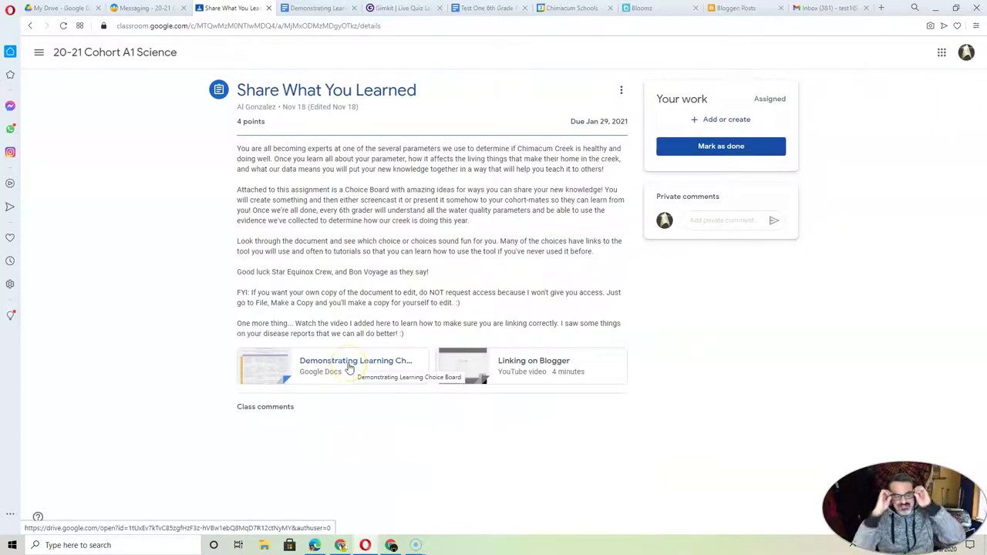
Step: Find the Gimkit link in cell D5 of the Demonstrating Learning Choice Board and switch to the Gimkit website
left_click(317, 9)
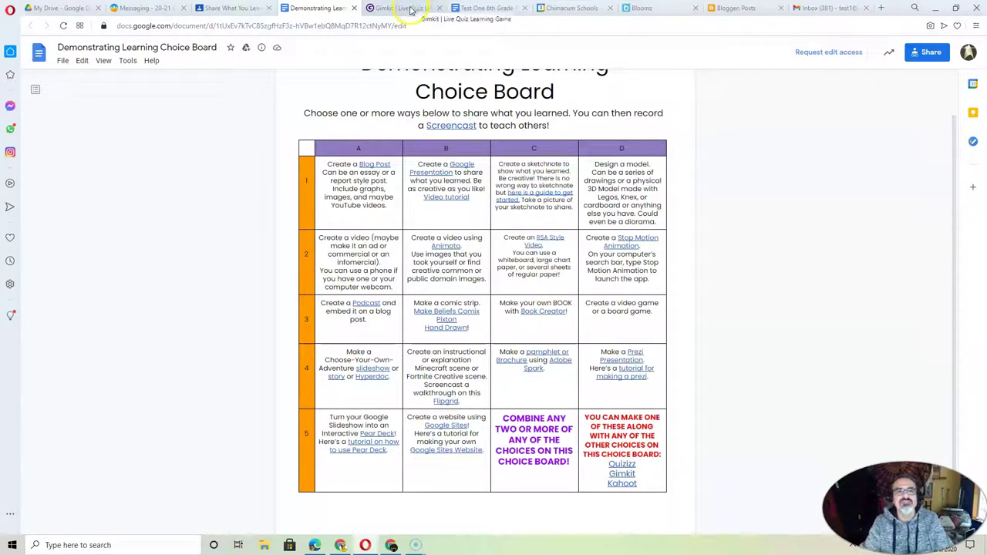
left_click(411, 10)
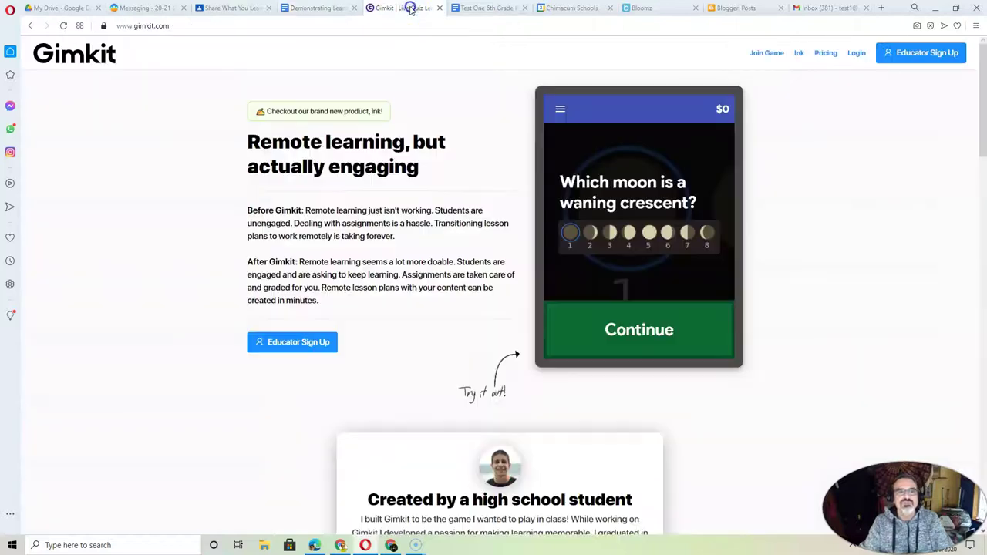
left_click(291, 13)
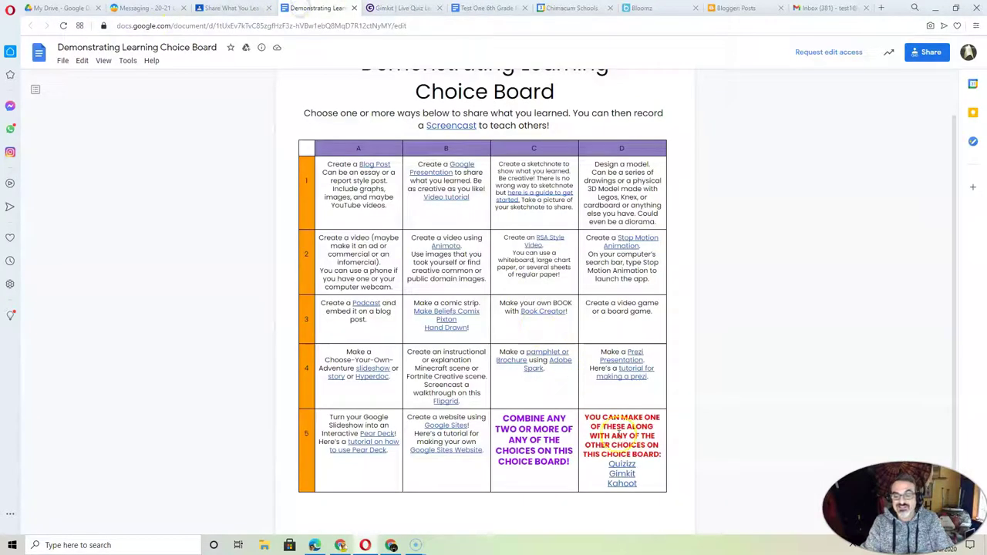
left_click(615, 473)
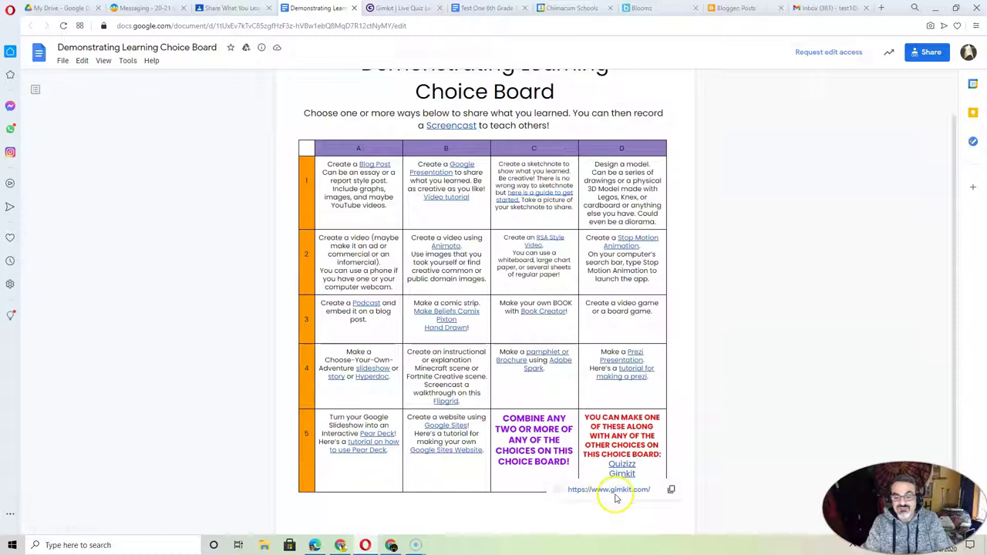
left_click(401, 8)
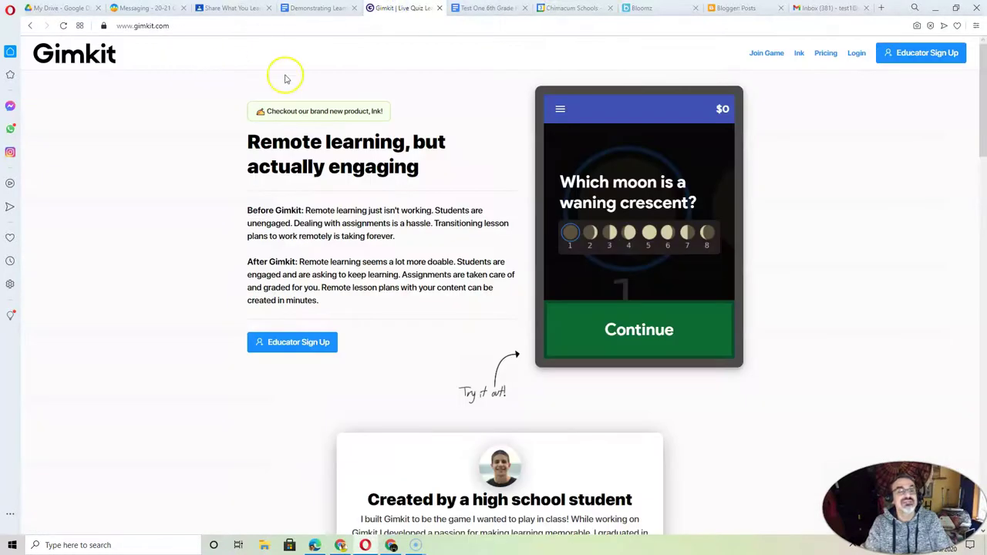
Step: Log in to Gimkit with the Google account and continue to Gimkit Live
left_click(856, 54)
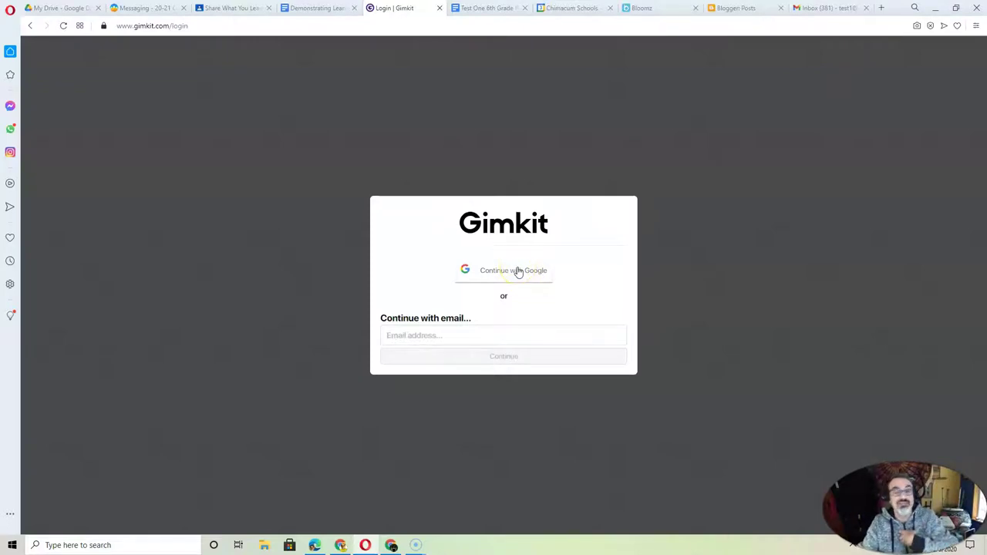
left_click(518, 272)
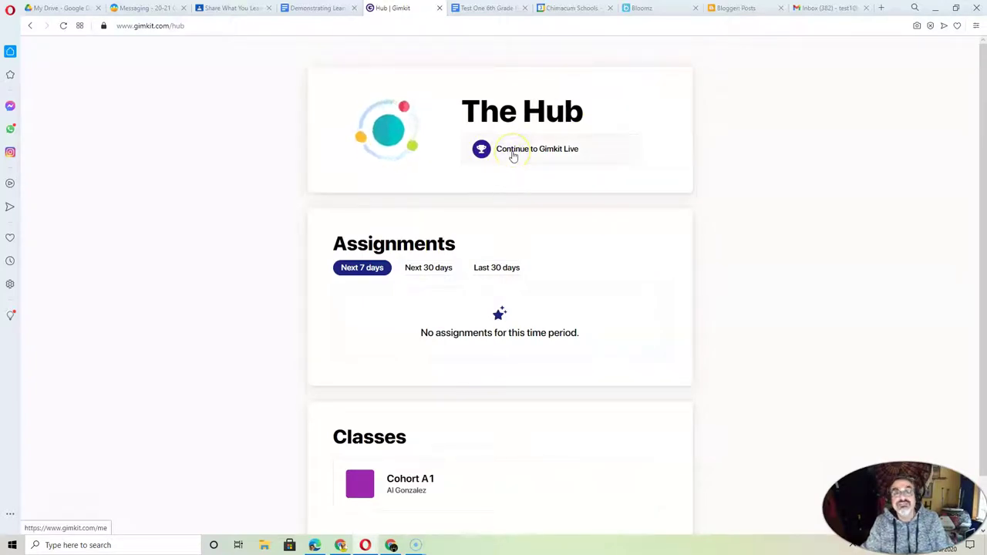
left_click(513, 156)
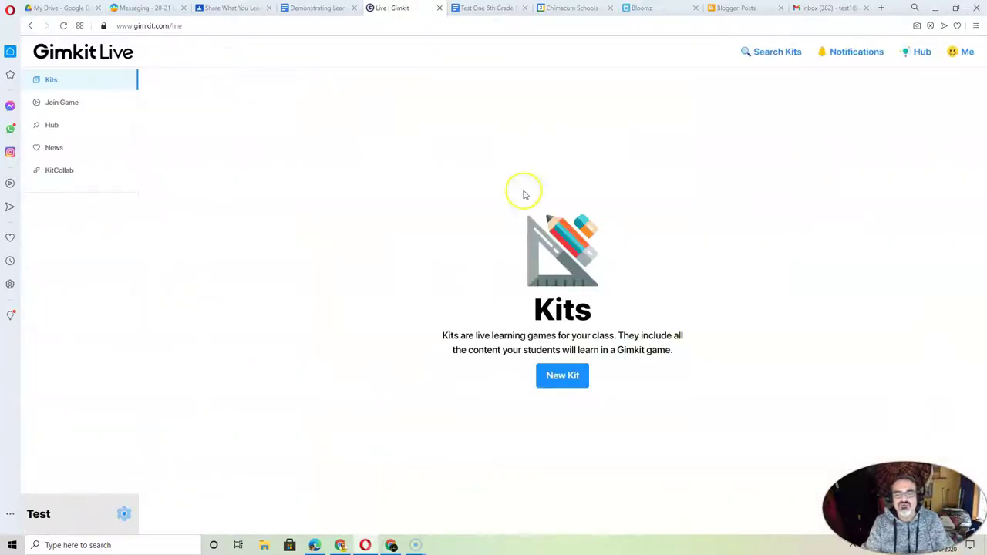
Step: Start a new kit named "Stream Temperature" with English as its language
left_click(560, 375)
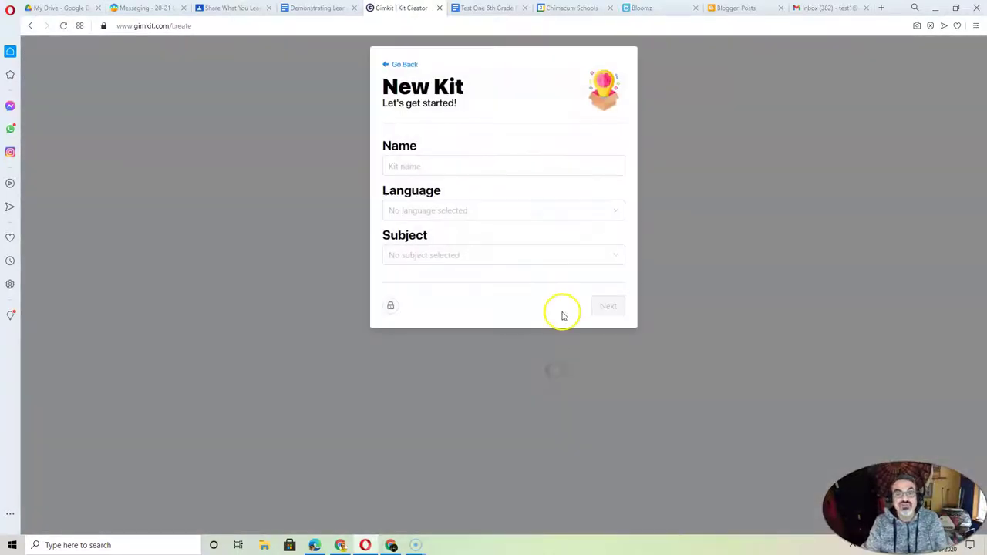
left_click(478, 167)
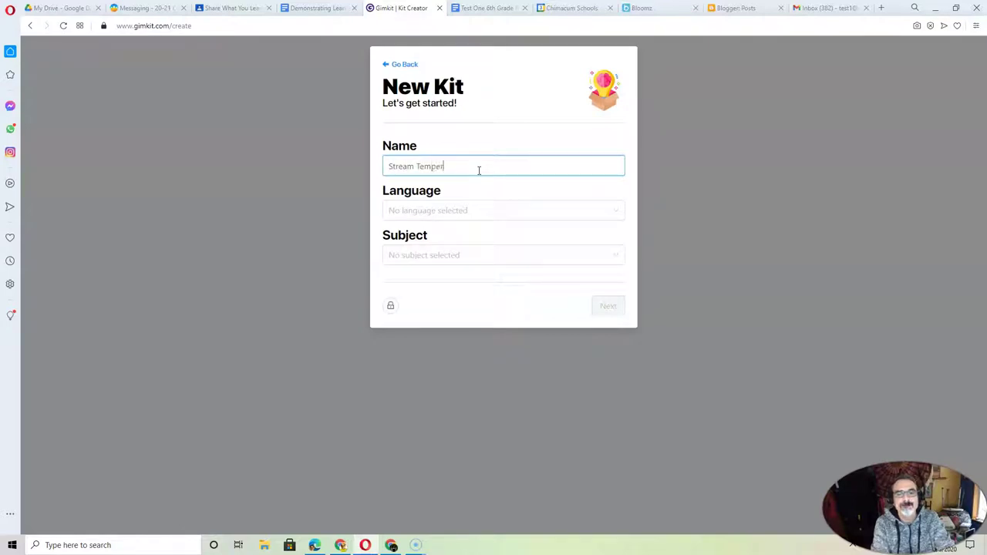
type("Stream Temperature")
key("Tab")
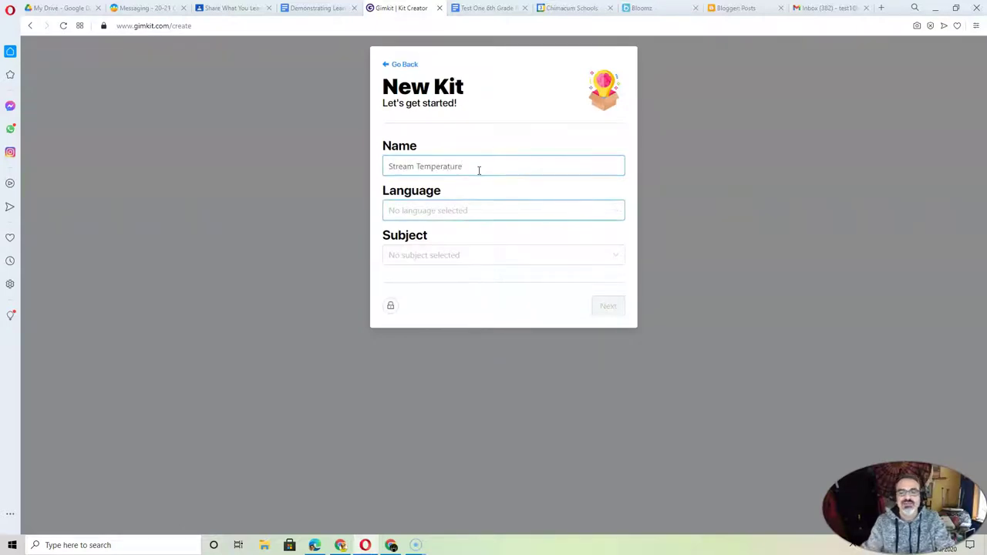
left_click(461, 210)
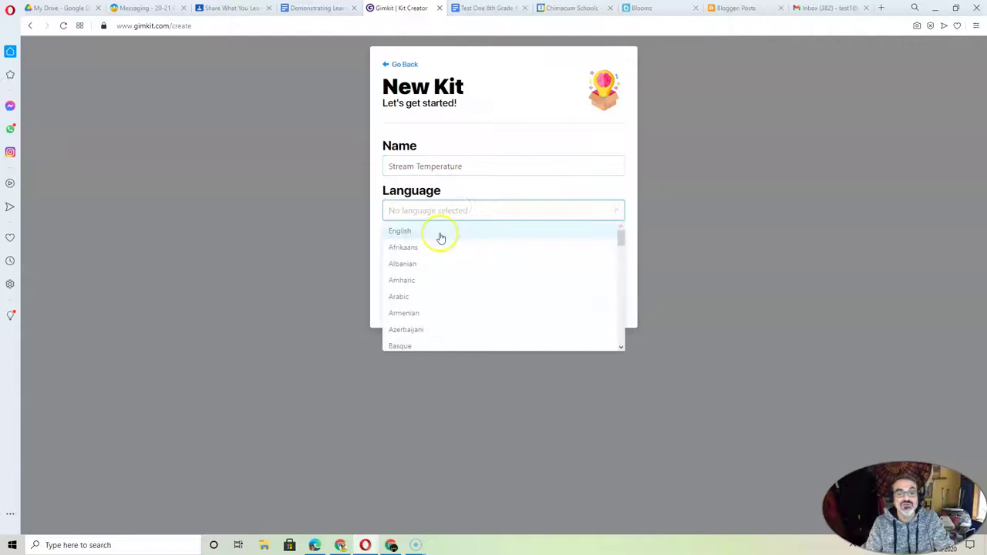
left_click(440, 237)
Step: Choose the kit's subject and use the suggested photo of white rushing water among green trees as its cover
left_click(439, 255)
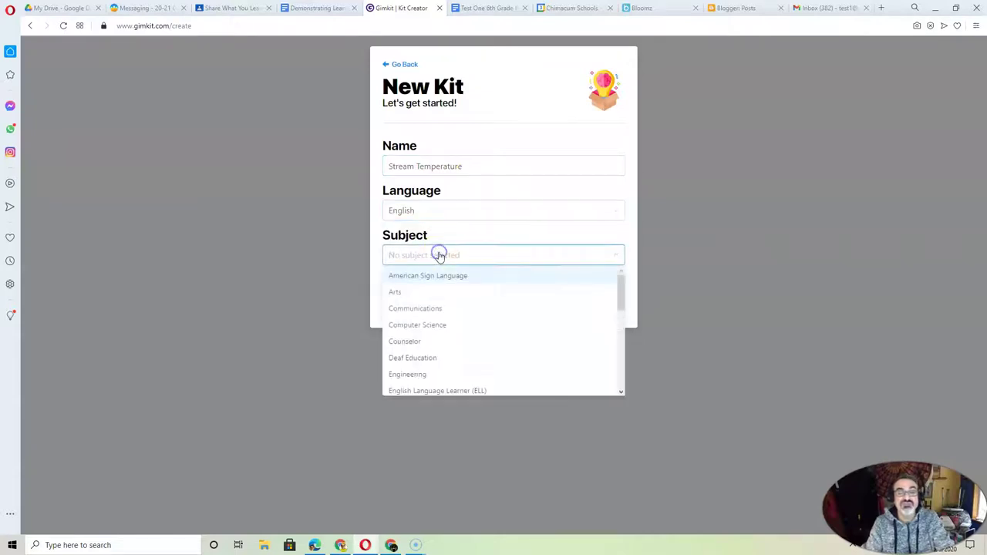
scroll(443, 317, "down", 3)
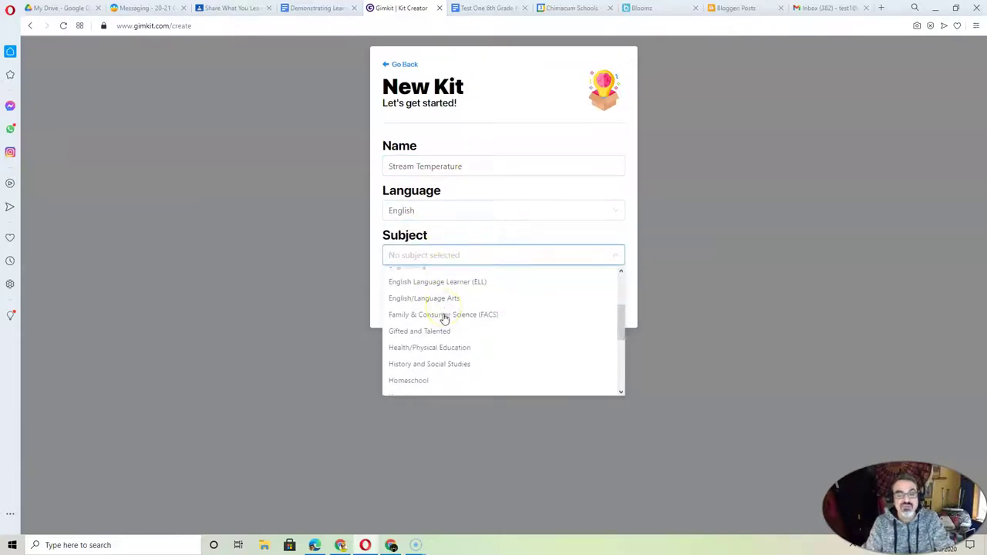
scroll(442, 317, "down", 2)
scroll(442, 317, "up", 3)
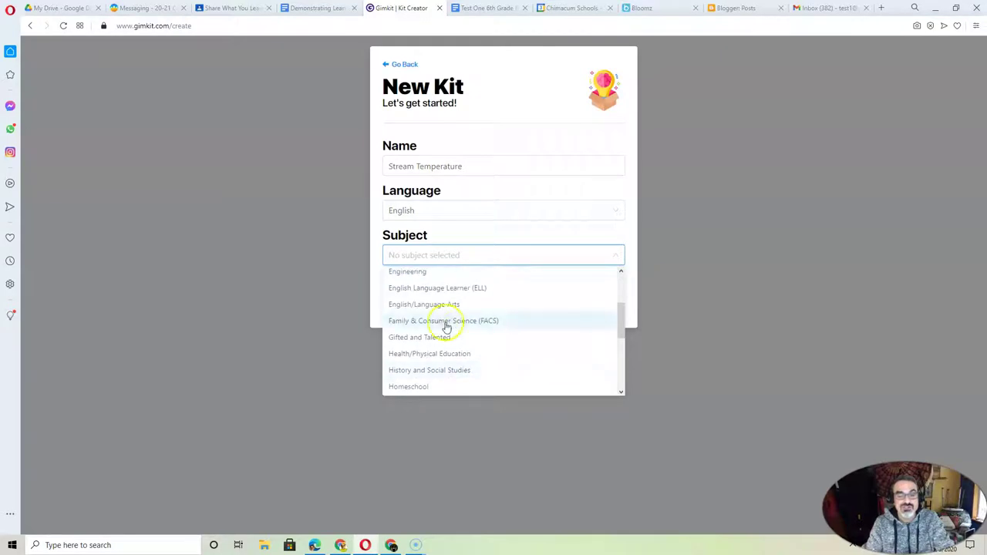
scroll(453, 334, "down", 3)
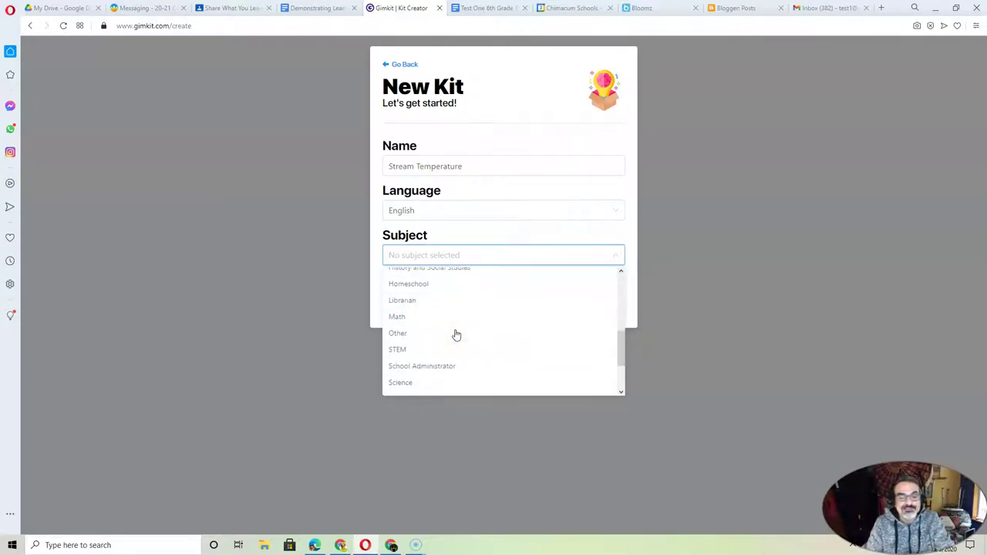
scroll(455, 335, "down", 2)
left_click(388, 331)
left_click(610, 305)
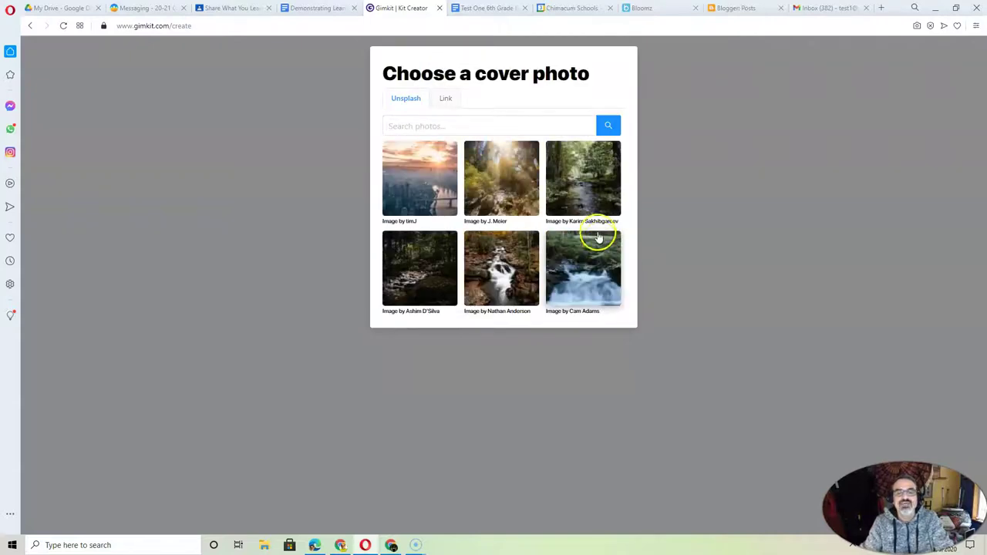
left_click(579, 248)
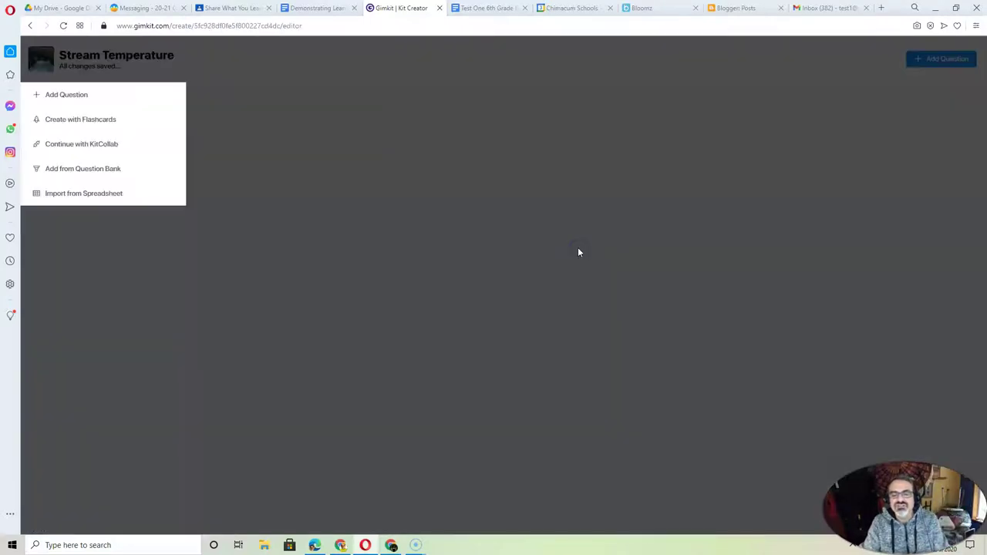
Step: Start a multiple-choice question in the kit reading "Which one describes temperature?", with "temperature" spelled correctly
left_click(632, 154)
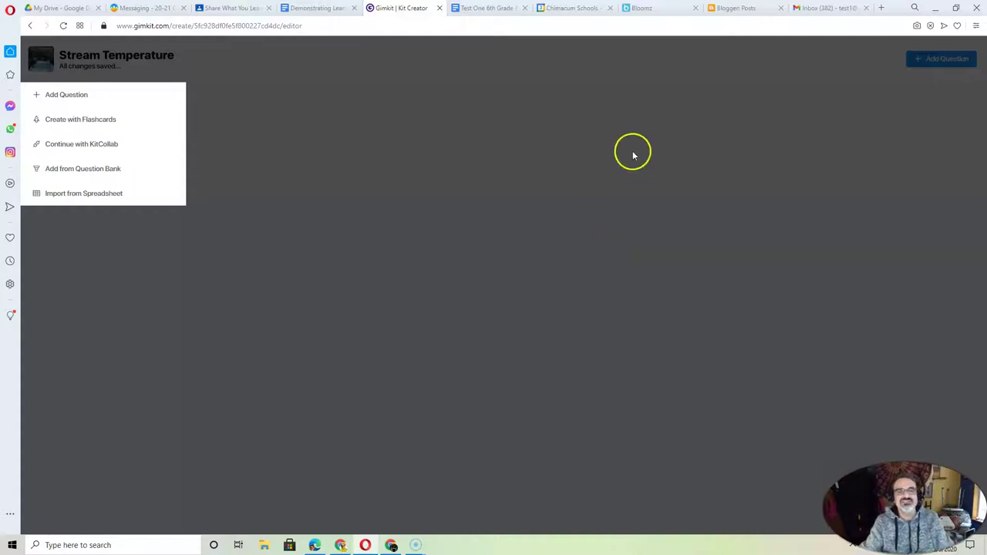
left_click(66, 100)
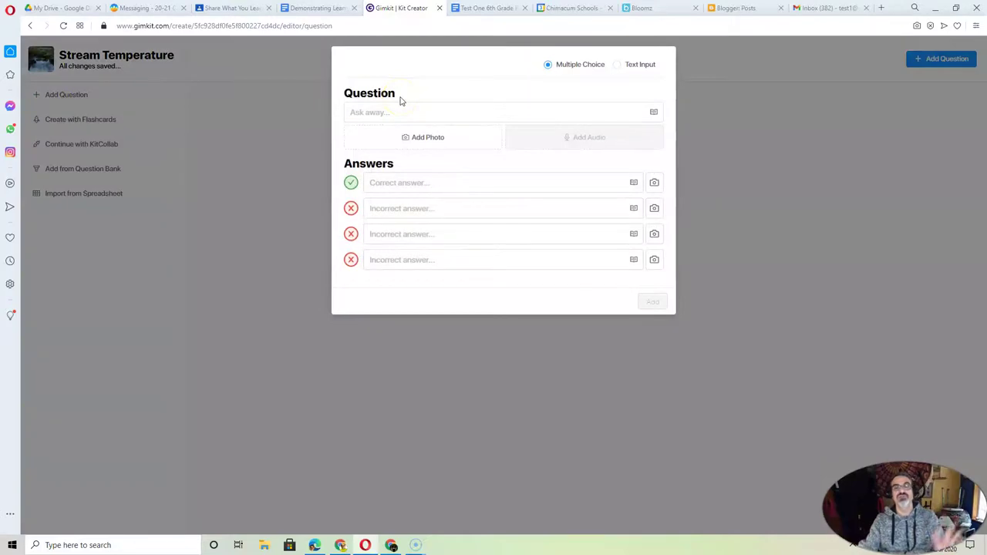
left_click(440, 111)
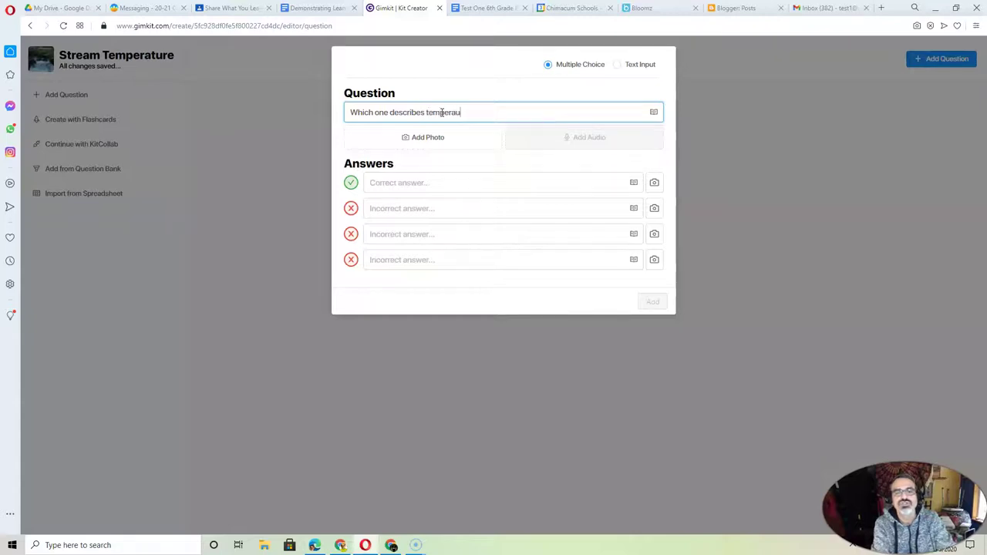
double_click(442, 112)
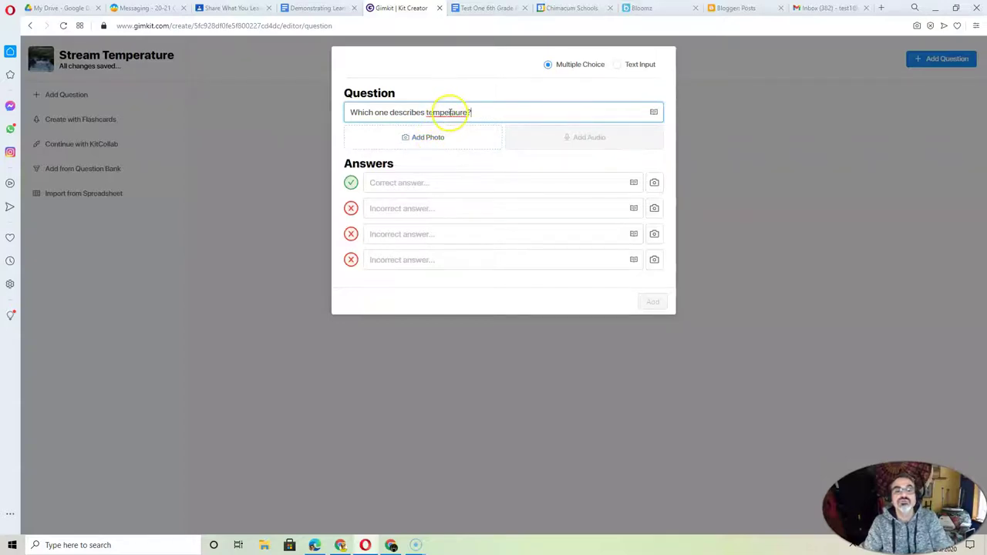
right_click(454, 114)
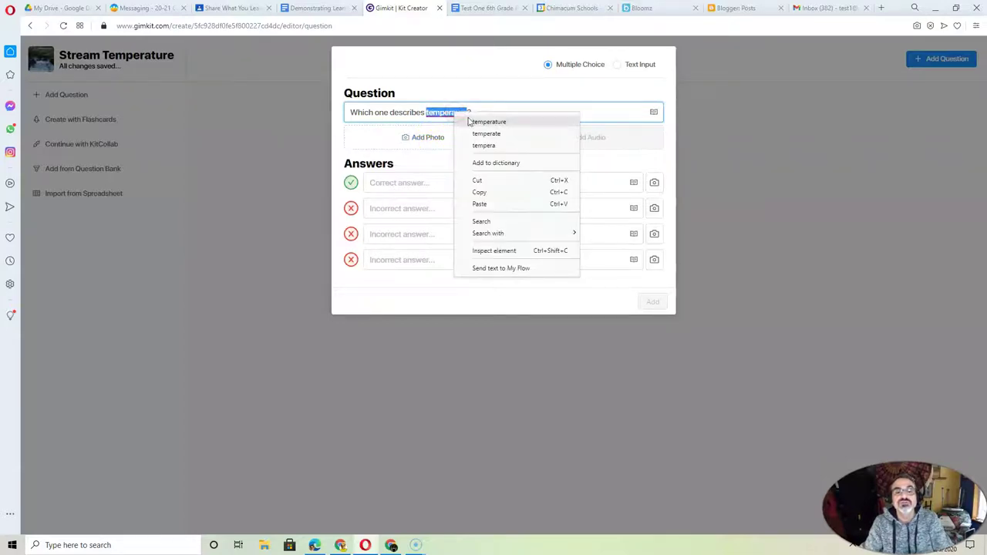
left_click(469, 122)
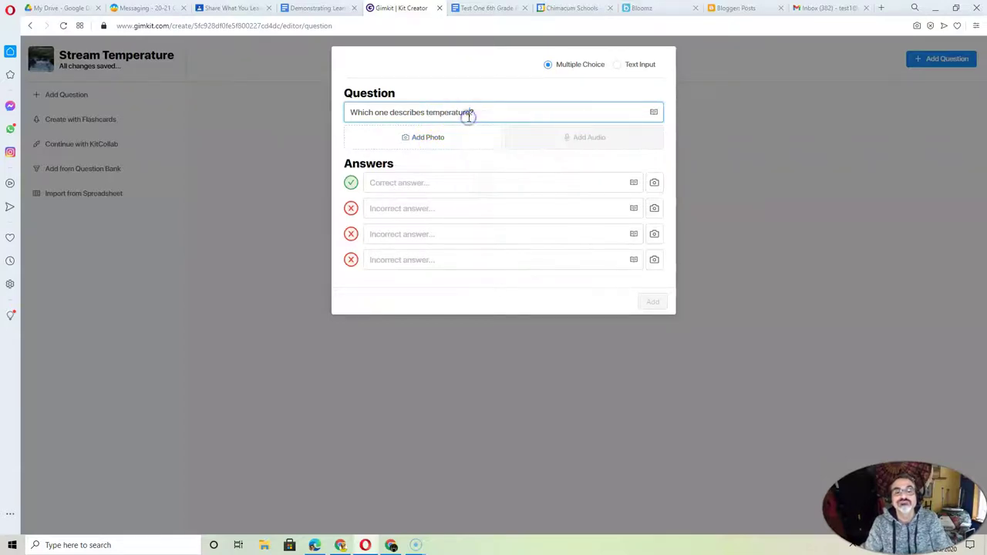
Step: Mark the second answer as correct and the first answer as incorrect
left_click(418, 183)
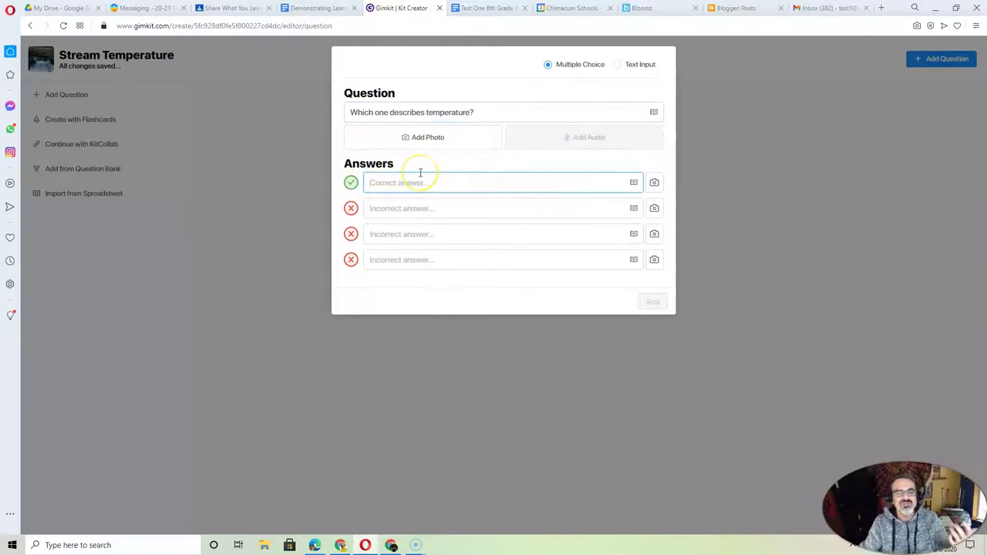
left_click(351, 208)
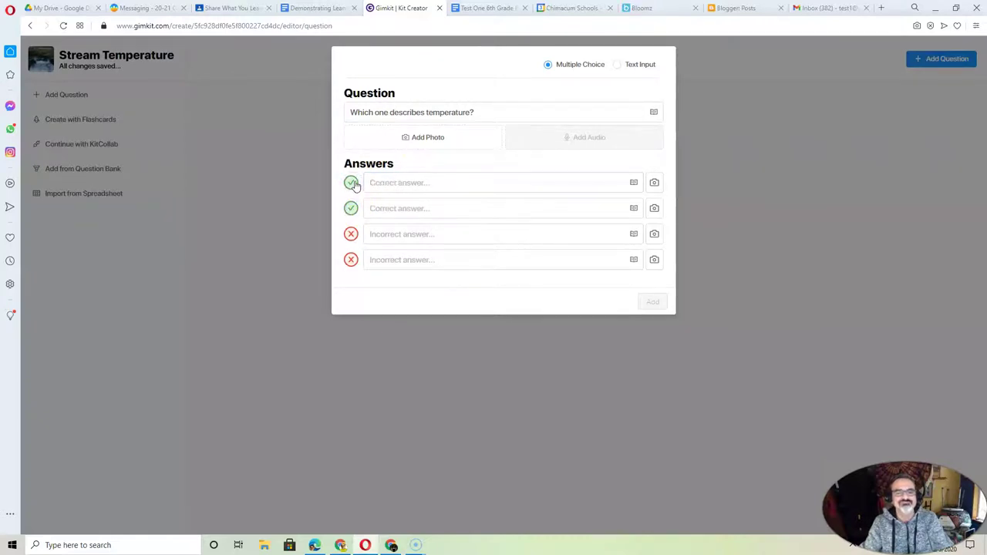
left_click(418, 183)
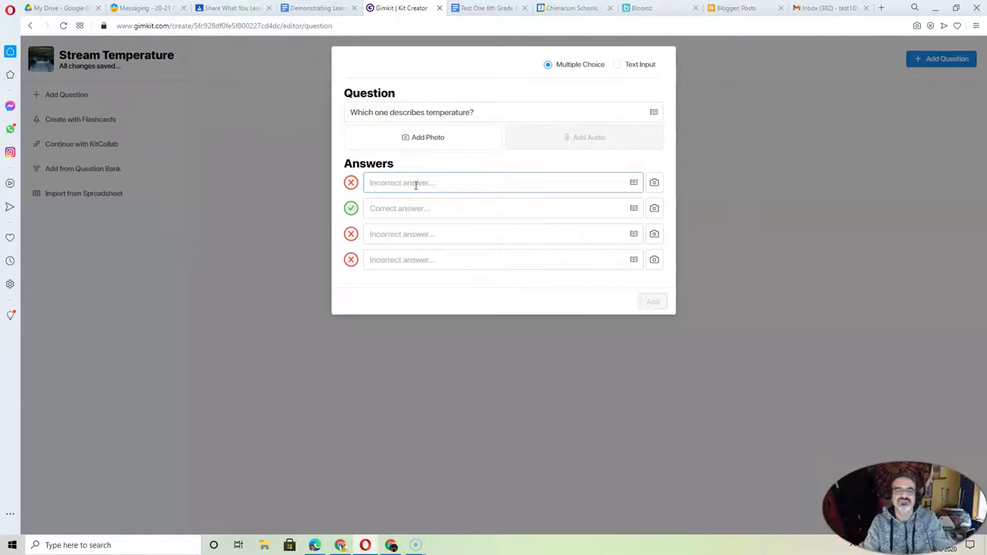
left_click(427, 204)
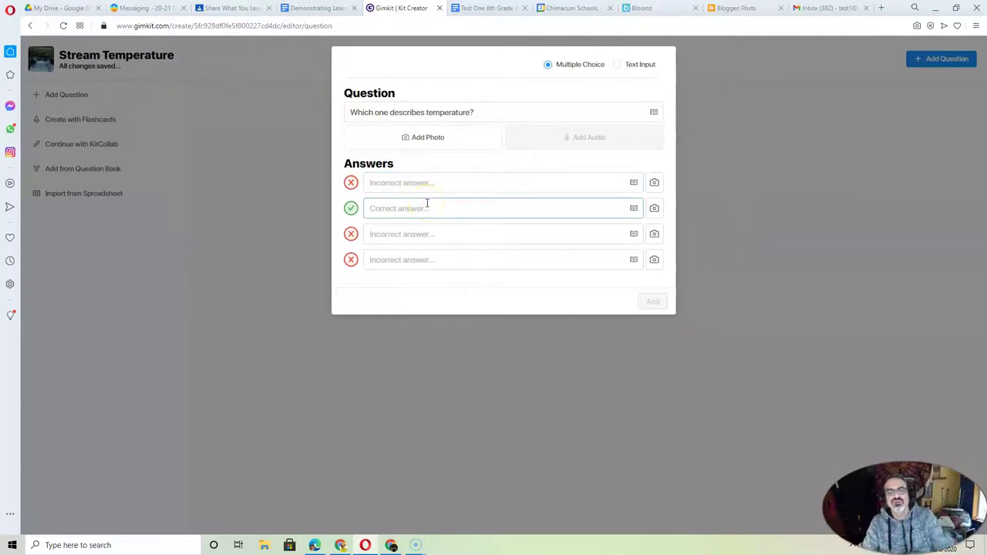
left_click(434, 178)
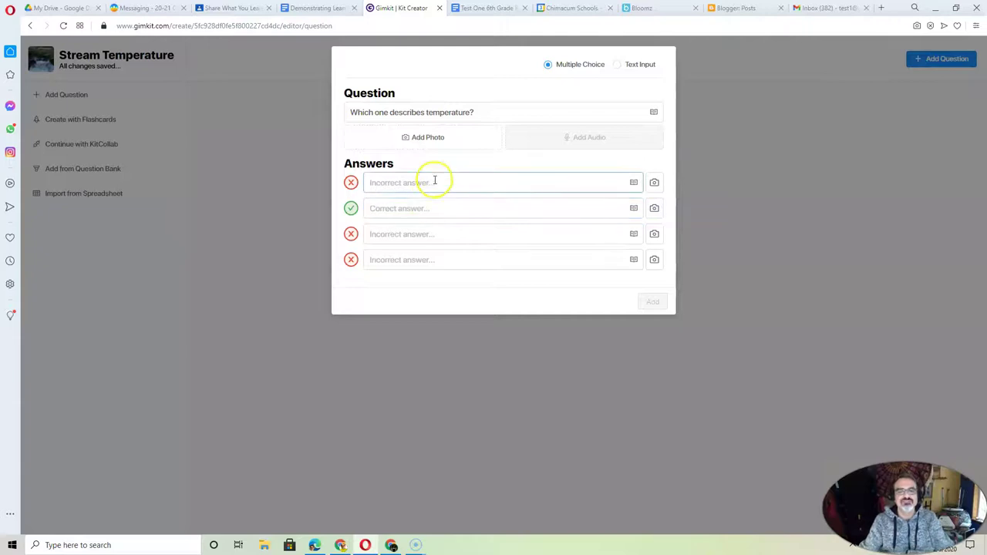
Step: Fill the third and fourth answers of the question with a single period each as placeholders
left_click(429, 202)
left_click(430, 231)
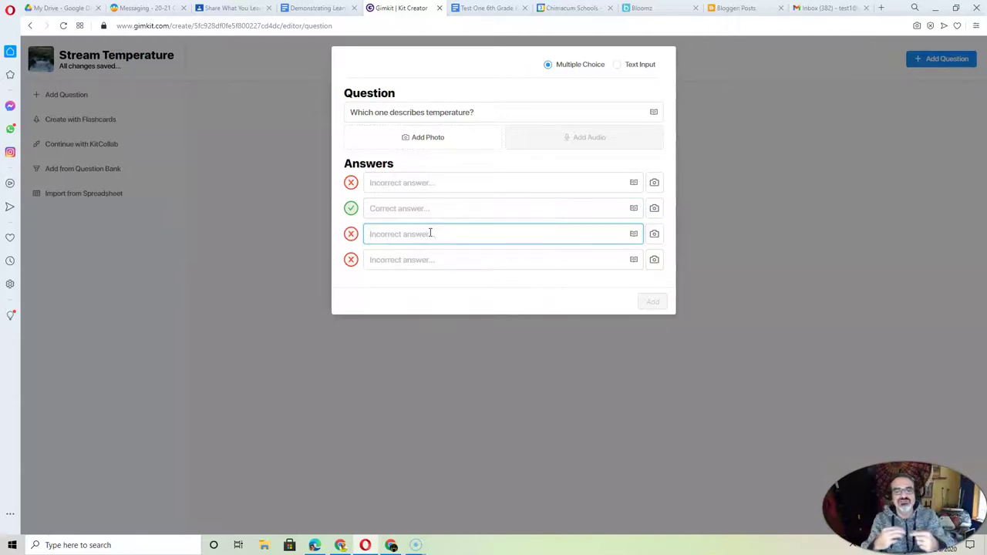
left_click(434, 225)
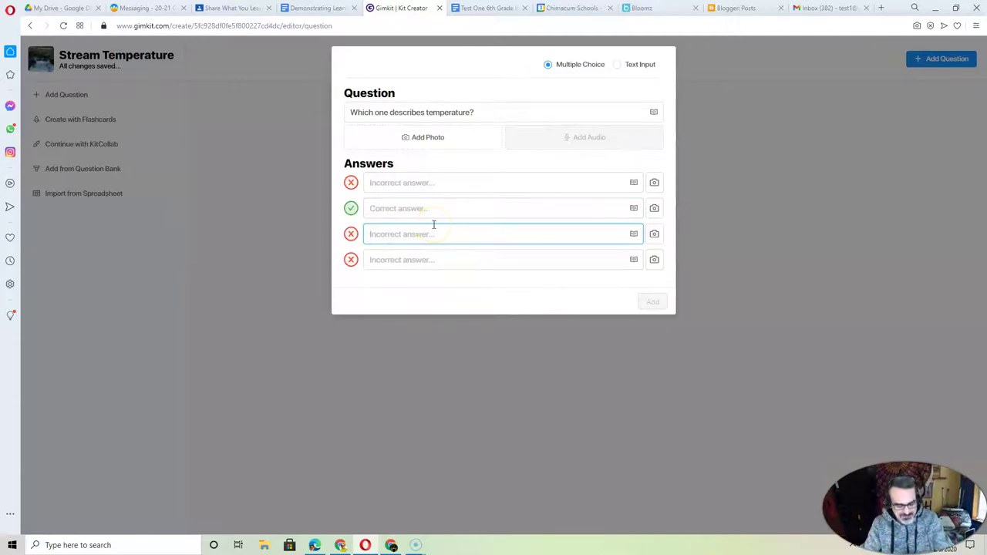
type(".")
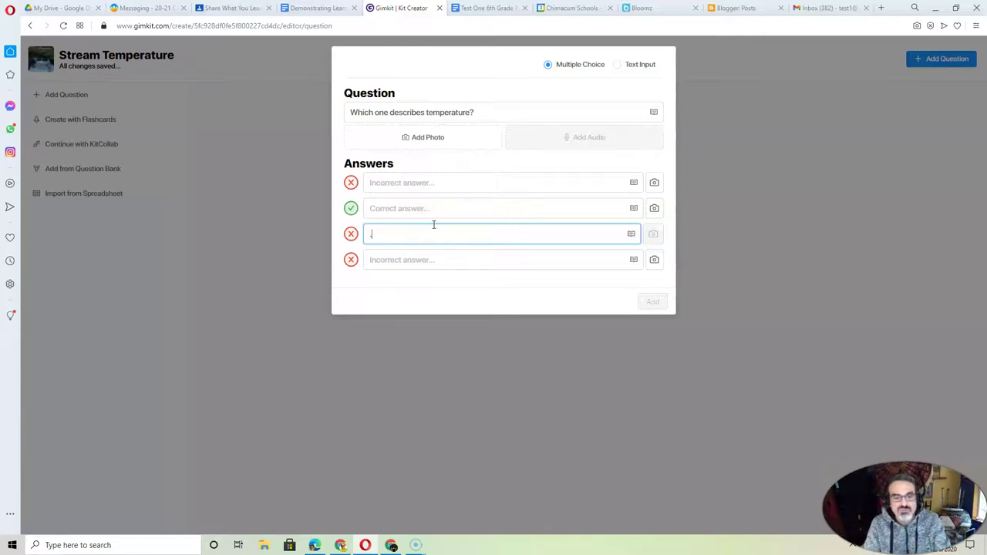
left_click(416, 259)
type(".")
Step: Enter "True" as the first answer and "False" as the second, and add the question to the kit
left_click(435, 183)
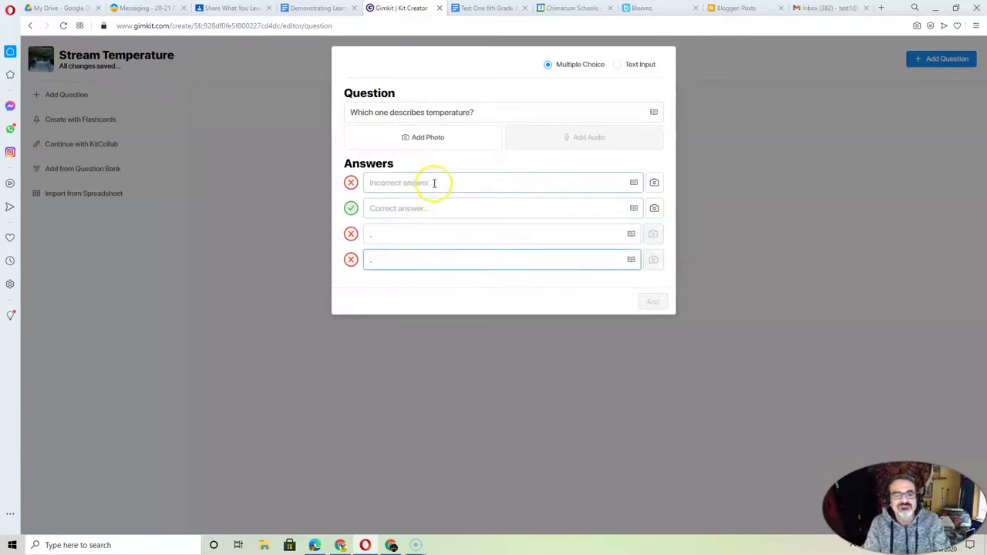
type("True")
key("Tab")
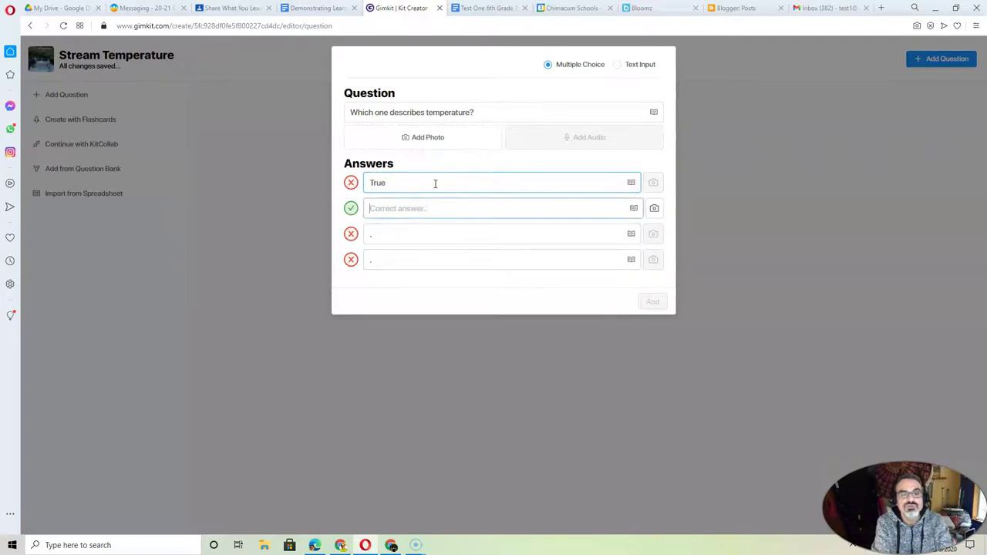
type("False")
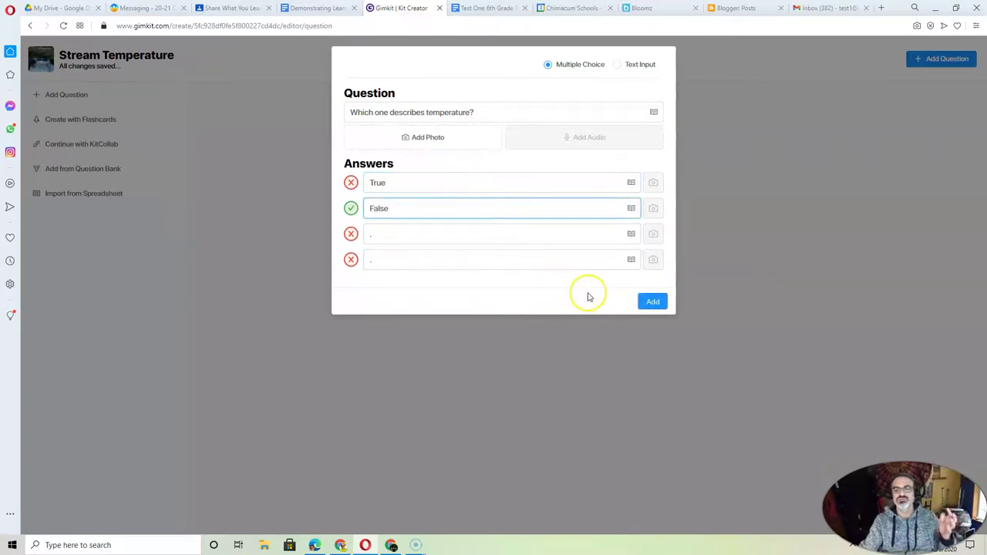
left_click(652, 302)
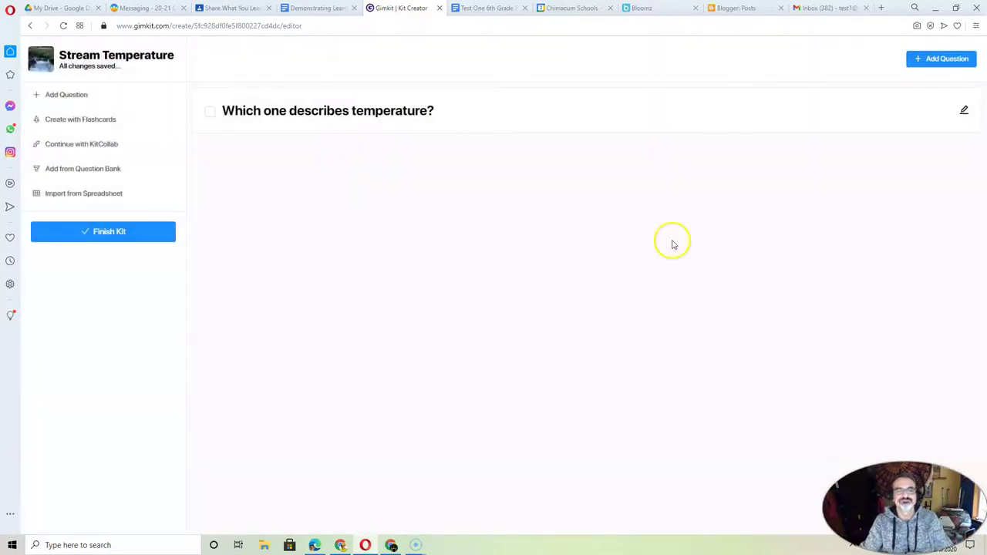
Step: Expand the temperature question to check its answers, and finish the kit
left_click(467, 116)
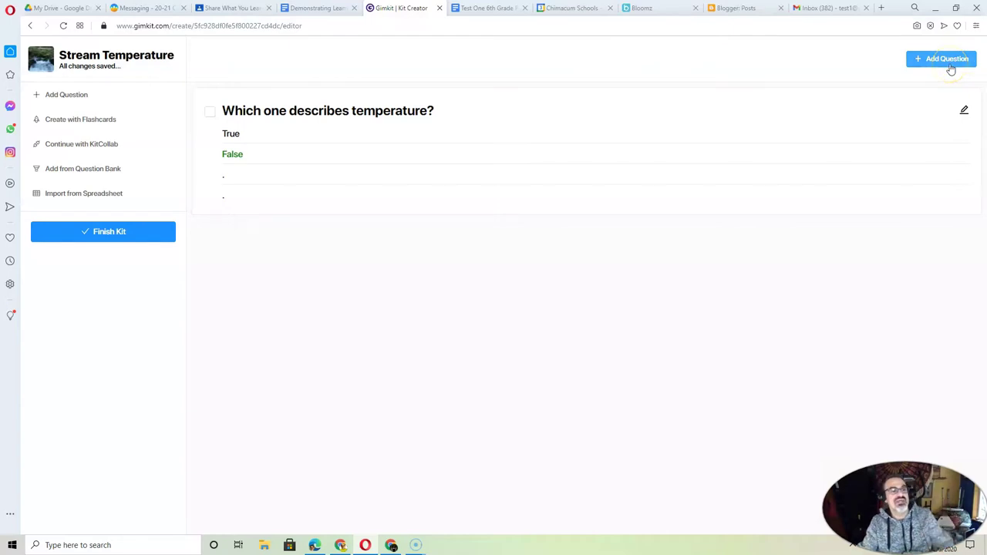
left_click(110, 230)
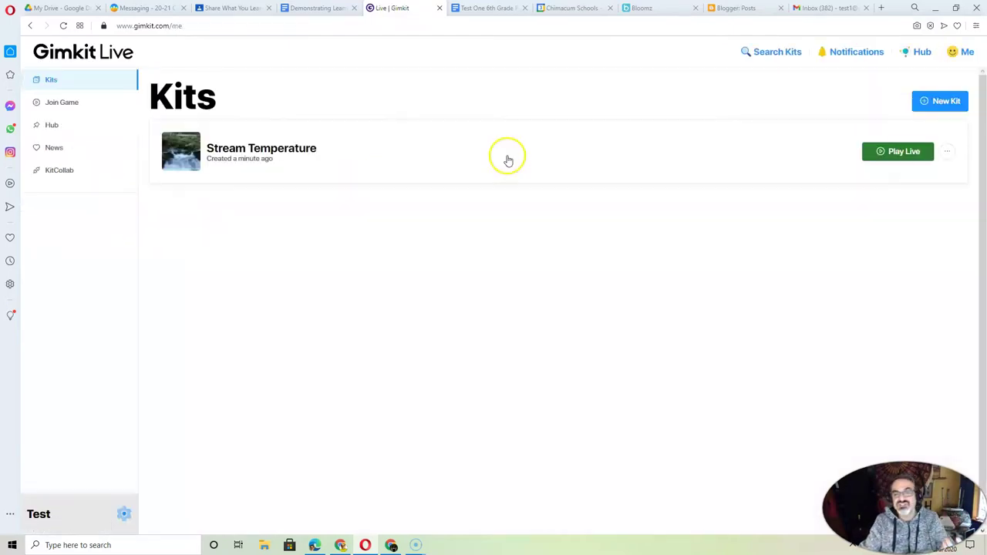
Step: Open the live game setup for the Stream Temperature kit and review its game modes, goal, and shop options
left_click(892, 152)
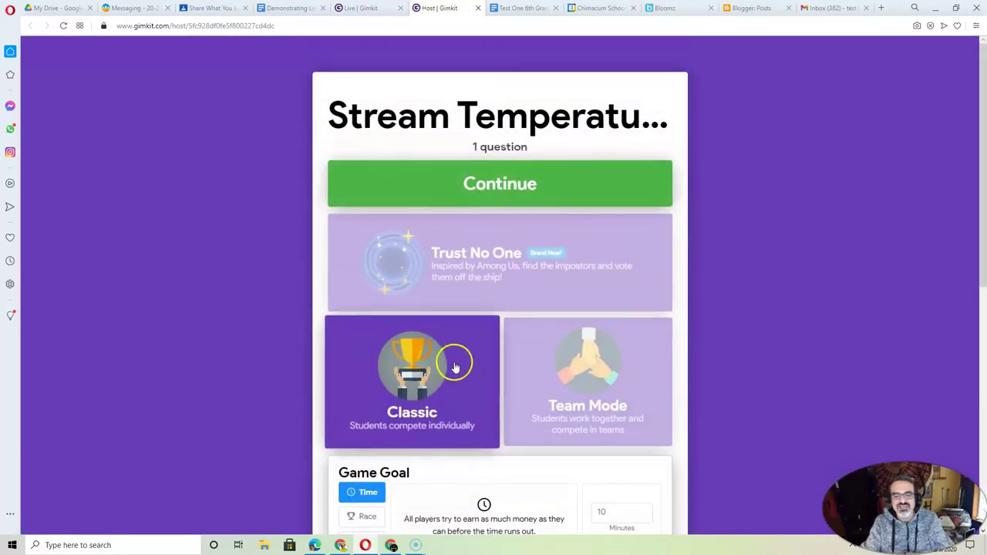
scroll(455, 368, "down", 5)
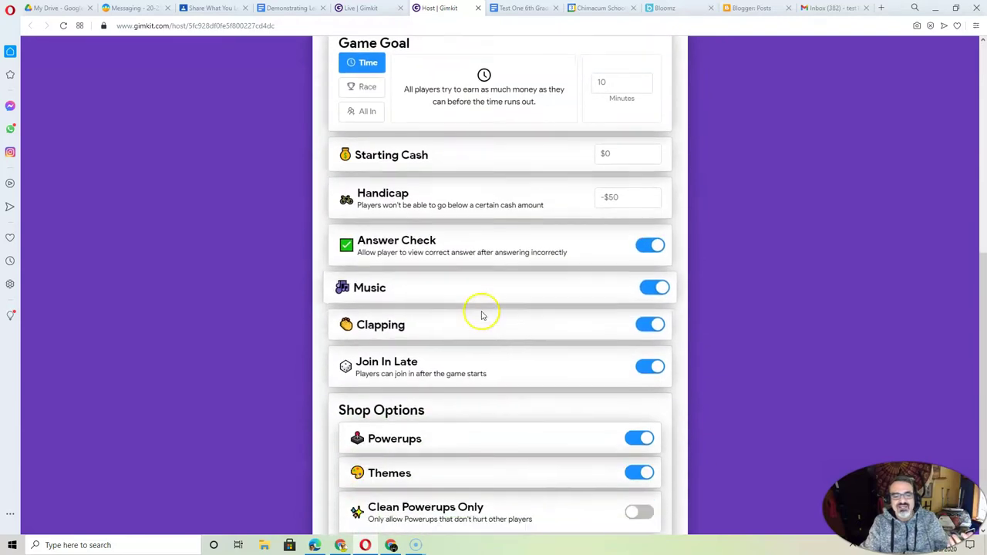
scroll(482, 315, "down", 1)
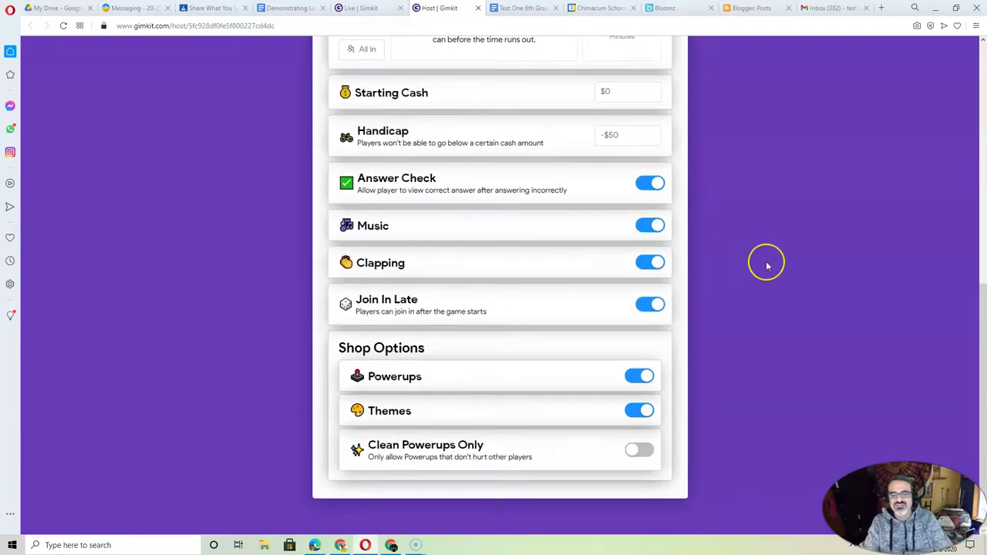
scroll(767, 266, "up", 6)
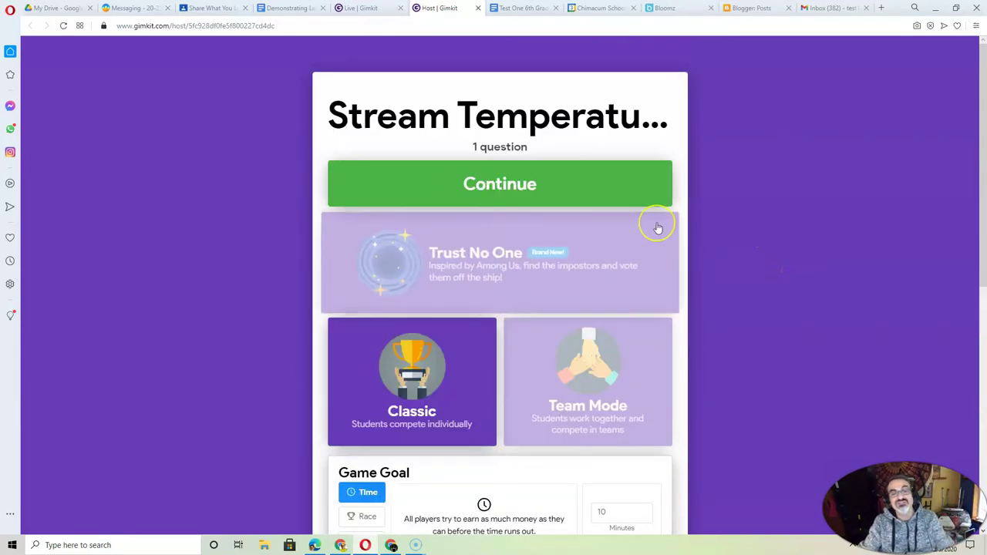